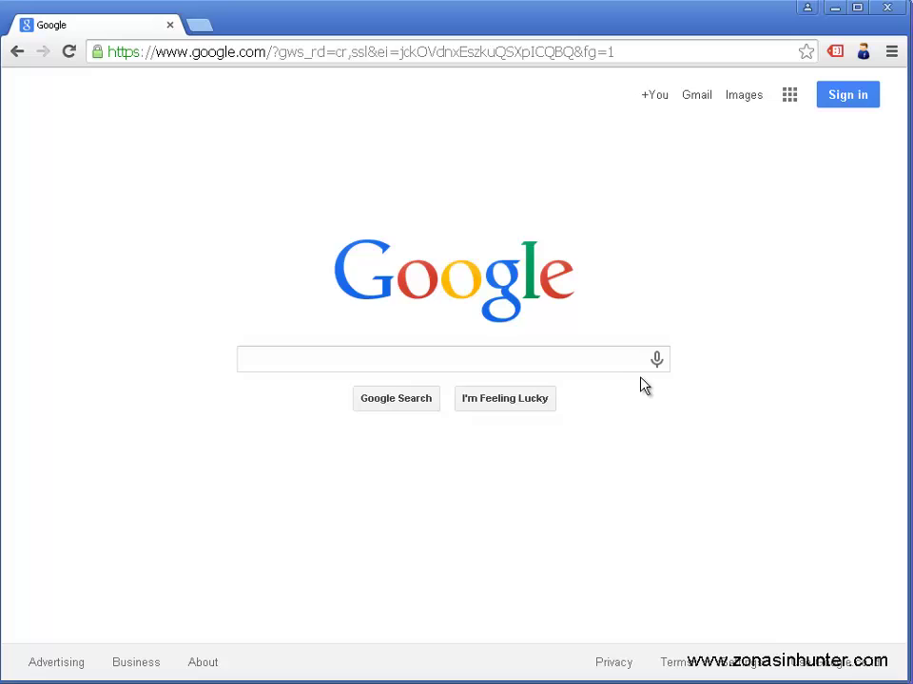
# Step: Search Google for site:amazon.com pet supplies "currently unavailable"
pyautogui.click(602, 364)
pyautogui.write('s')
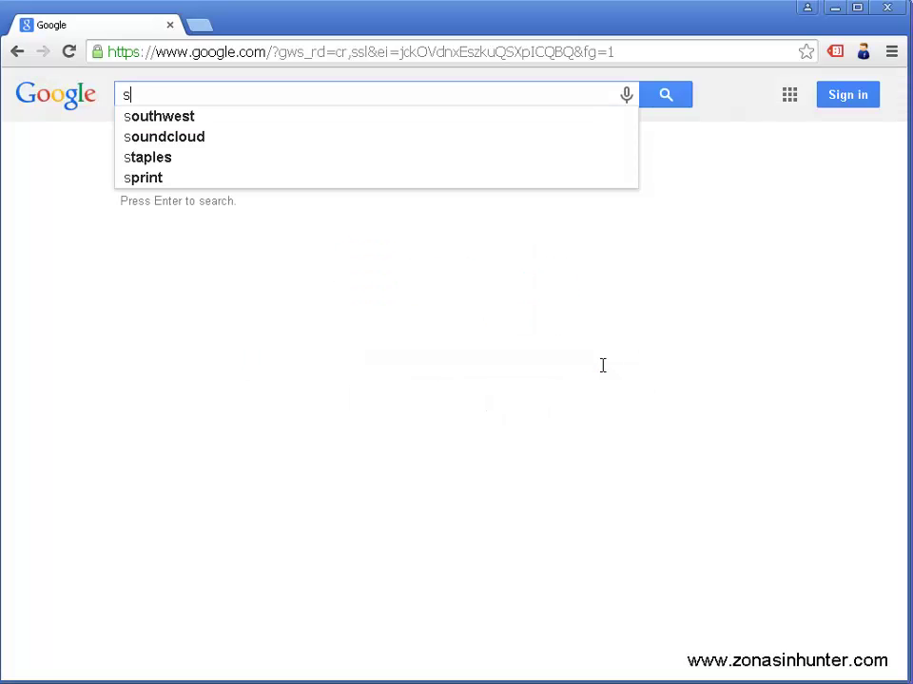
pyautogui.write('ite:ama')
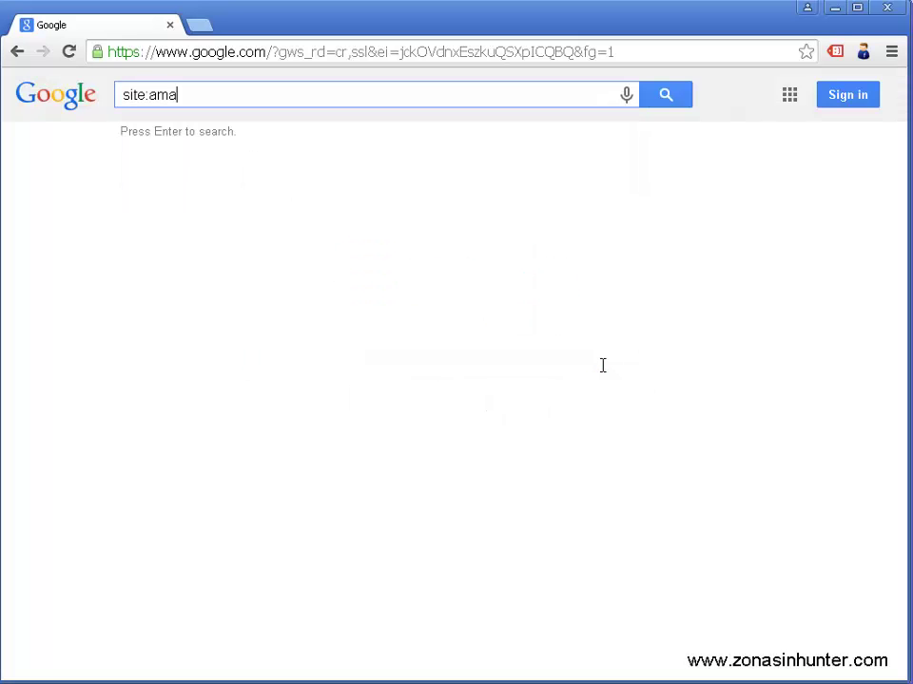
pyautogui.write('zon.com pet suppli')
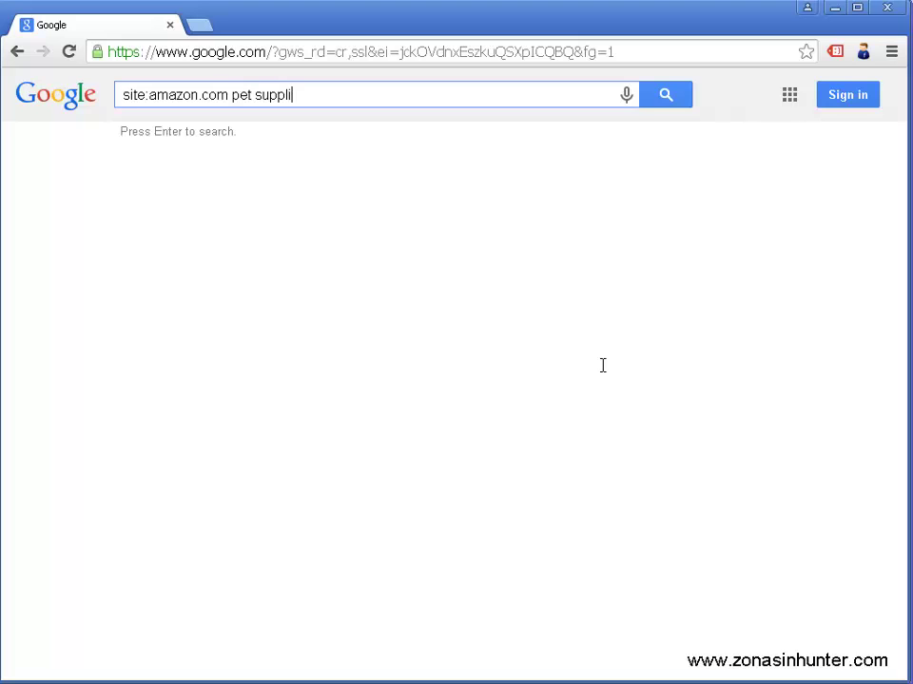
pyautogui.write('es "currently una')
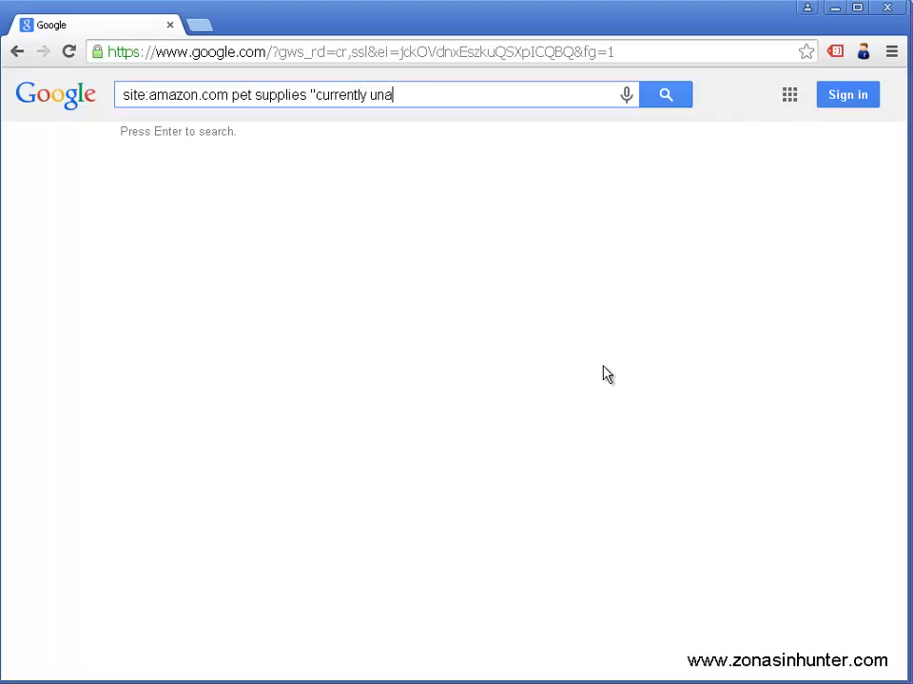
pyautogui.write('vailable"')
pyautogui.press('Return')
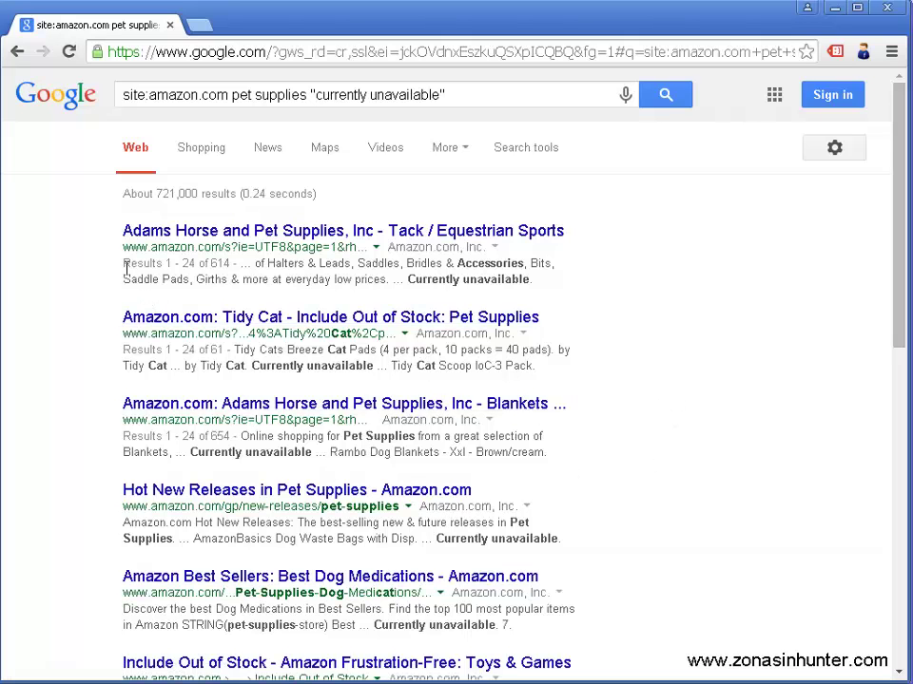
# Step: Open the search result for Include Out of Stock - Ivory / Carriers & Strollers / Cats and look through its listings for unavailable products
pyautogui.moveTo(124, 264); pyautogui.dragTo(230, 265)
pyautogui.moveTo(123, 351); pyautogui.dragTo(224, 352)
pyautogui.click(674, 359)
pyautogui.scroll(-2, 674, 362)
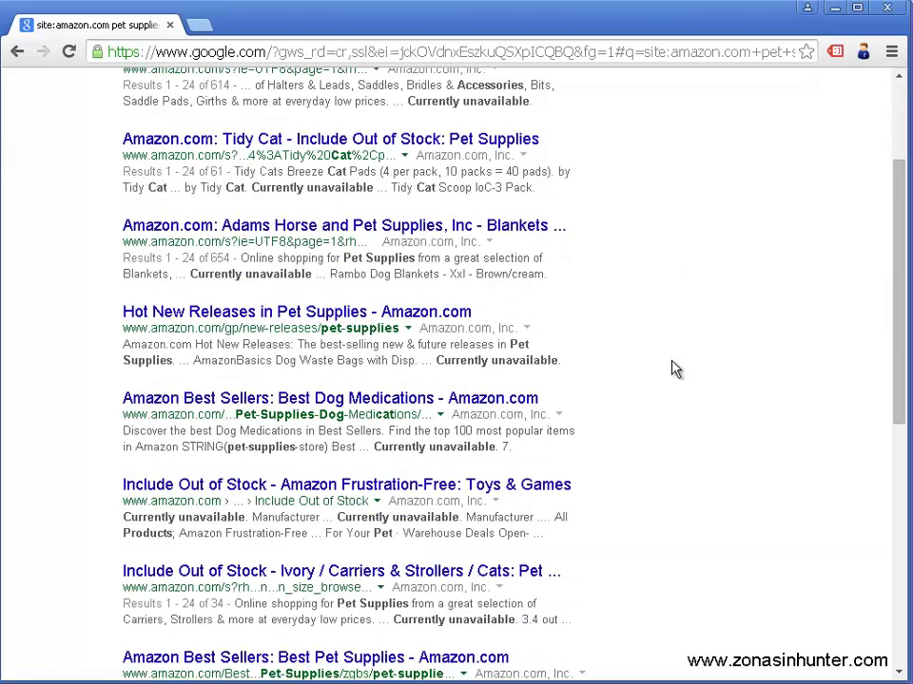
pyautogui.scroll(-1, 671, 369)
pyautogui.scroll(-1, 673, 381)
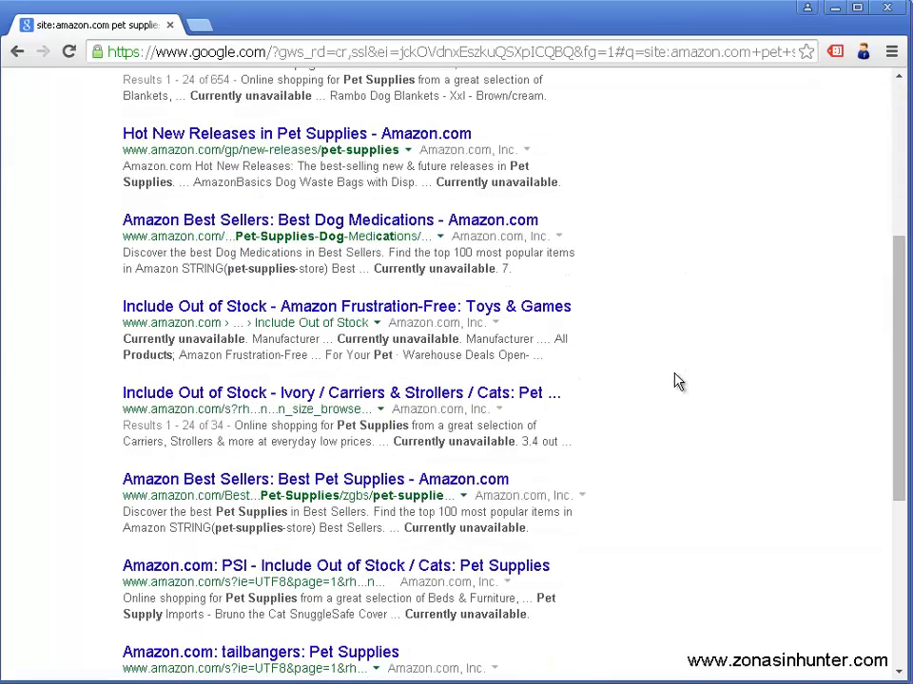
pyautogui.scroll(-1, 690, 411)
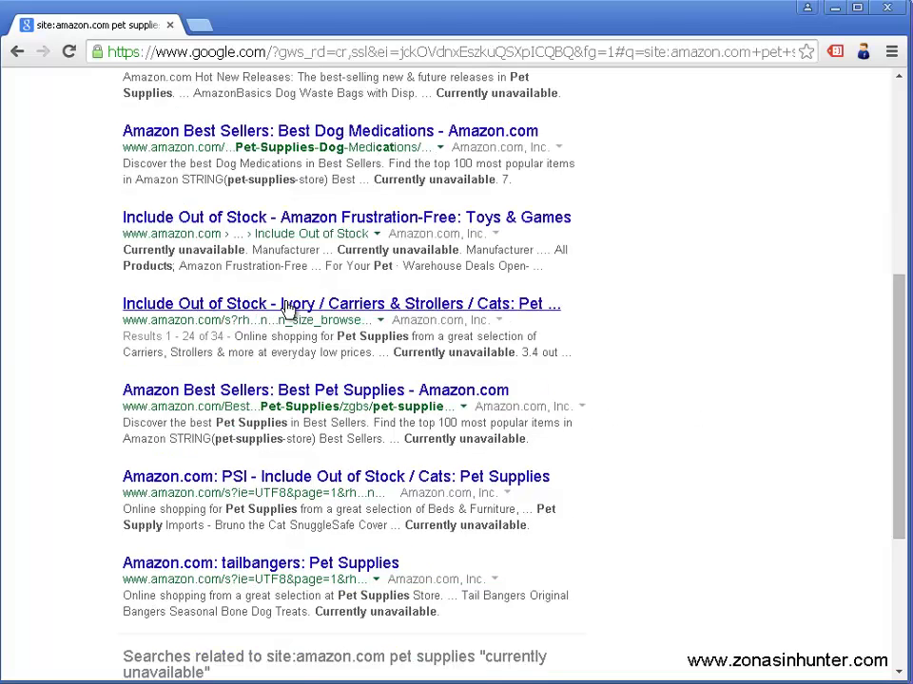
pyautogui.click(368, 306)
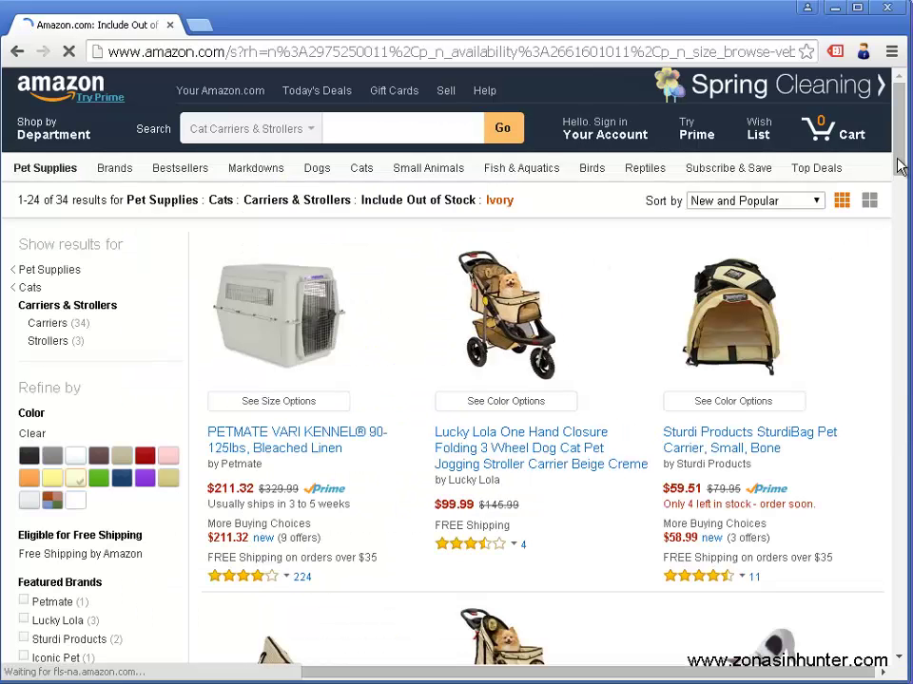
pyautogui.moveTo(897, 163); pyautogui.dragTo(898, 417)
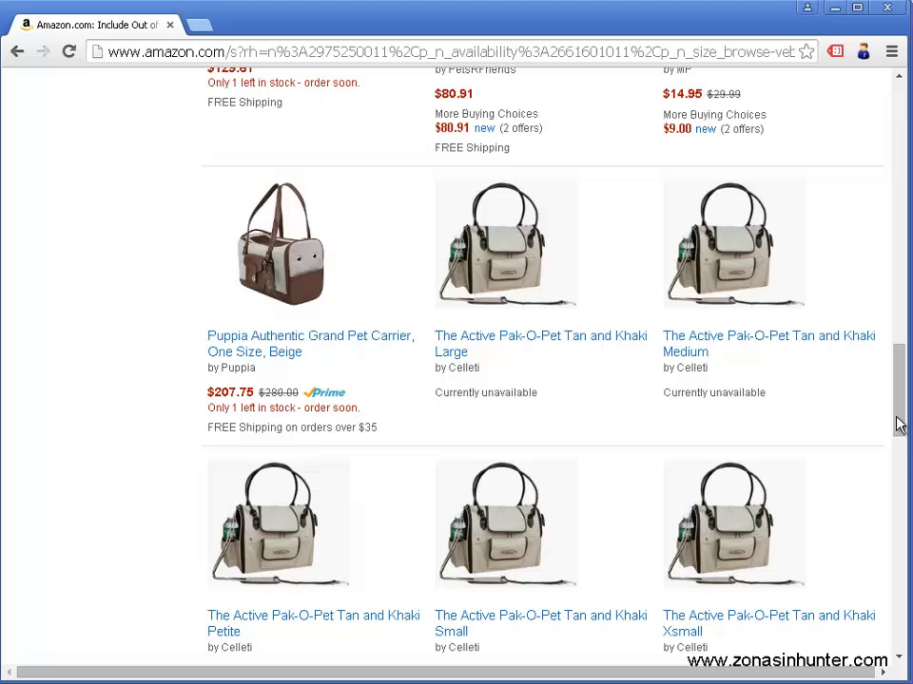
pyautogui.scroll(-2, 903, 462)
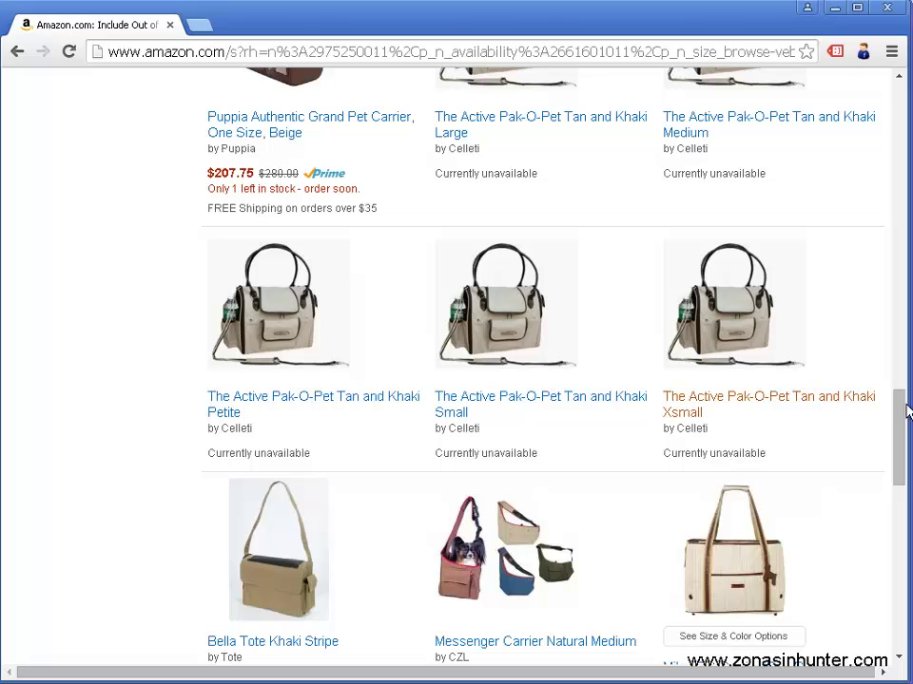
# Step: Copy the Amazon results page address into ZonASINHunter as the URL and grab its product list
pyautogui.click(568, 52)
pyautogui.rightClick(572, 55)
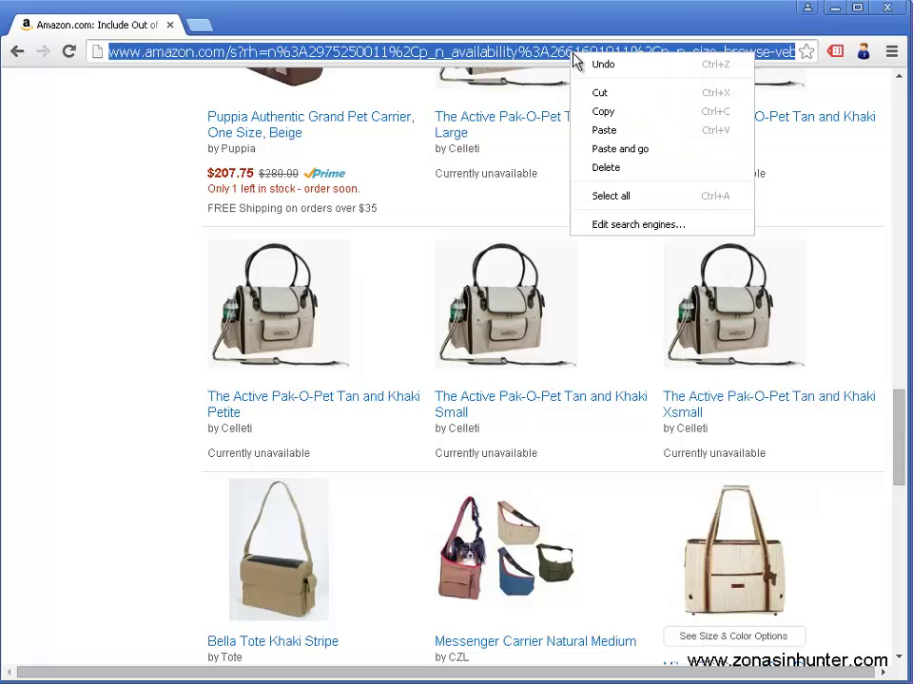
pyautogui.click(636, 114)
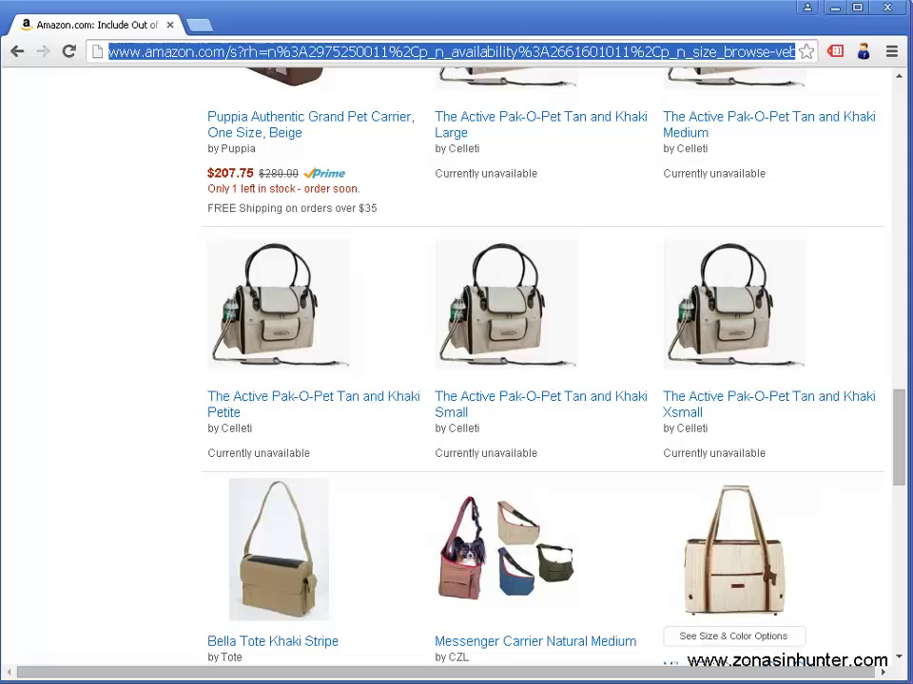
pyautogui.hotkey('alt', 'Tab')
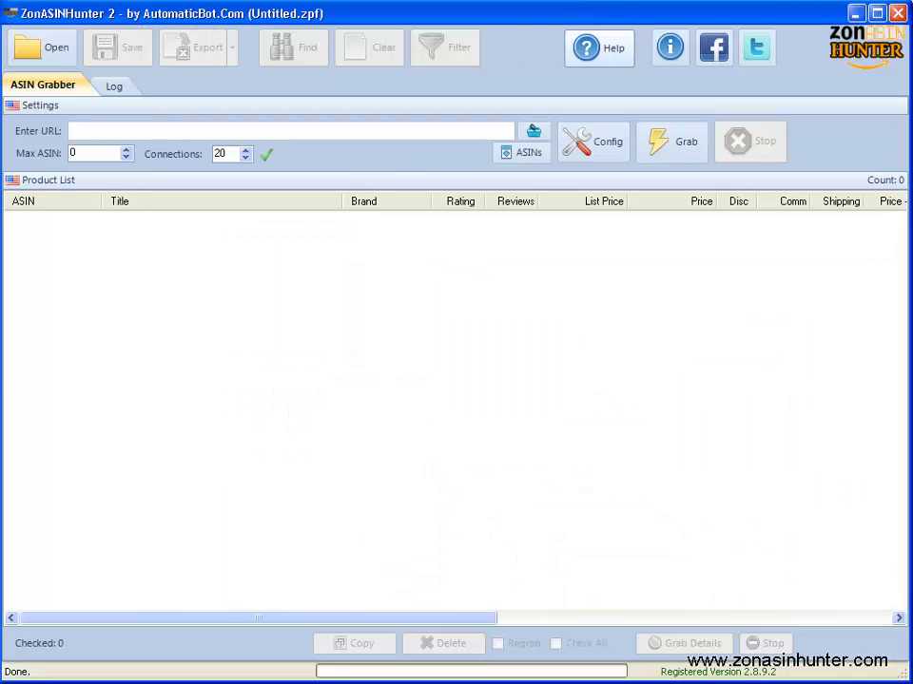
pyautogui.rightClick(422, 130)
pyautogui.click(453, 192)
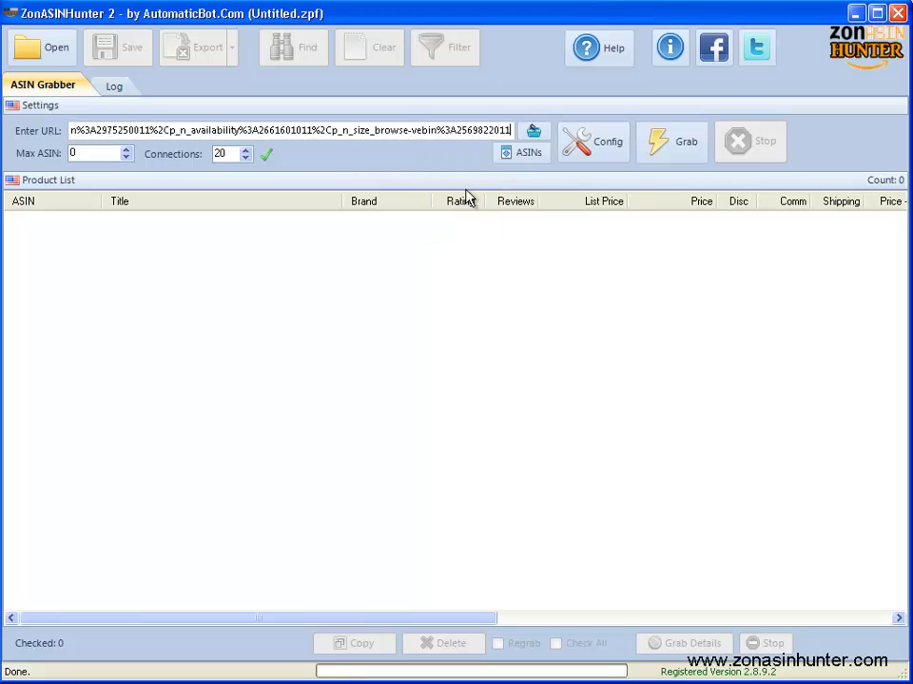
pyautogui.click(685, 155)
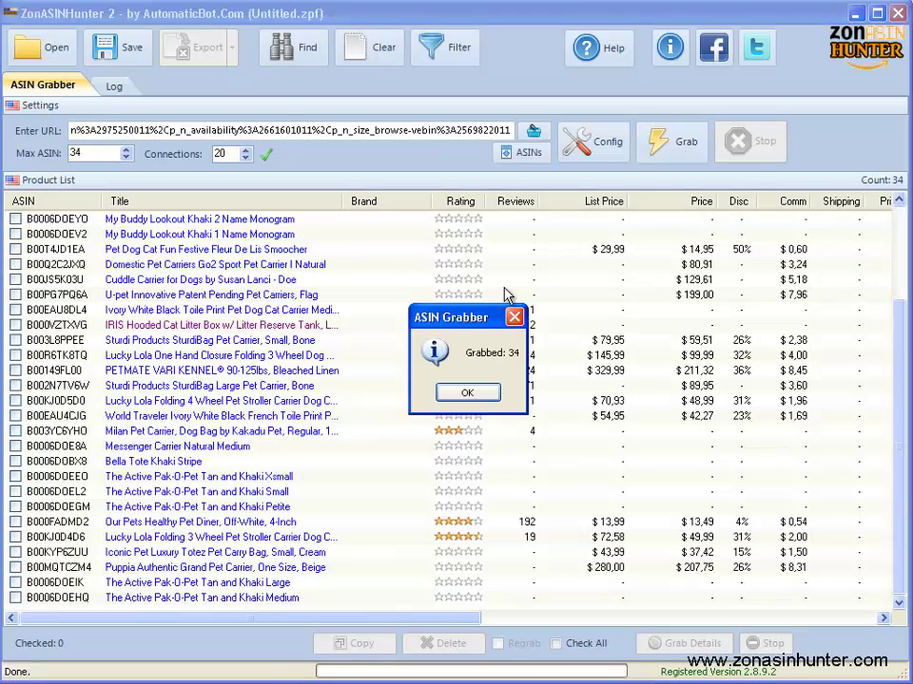
pyautogui.click(467, 394)
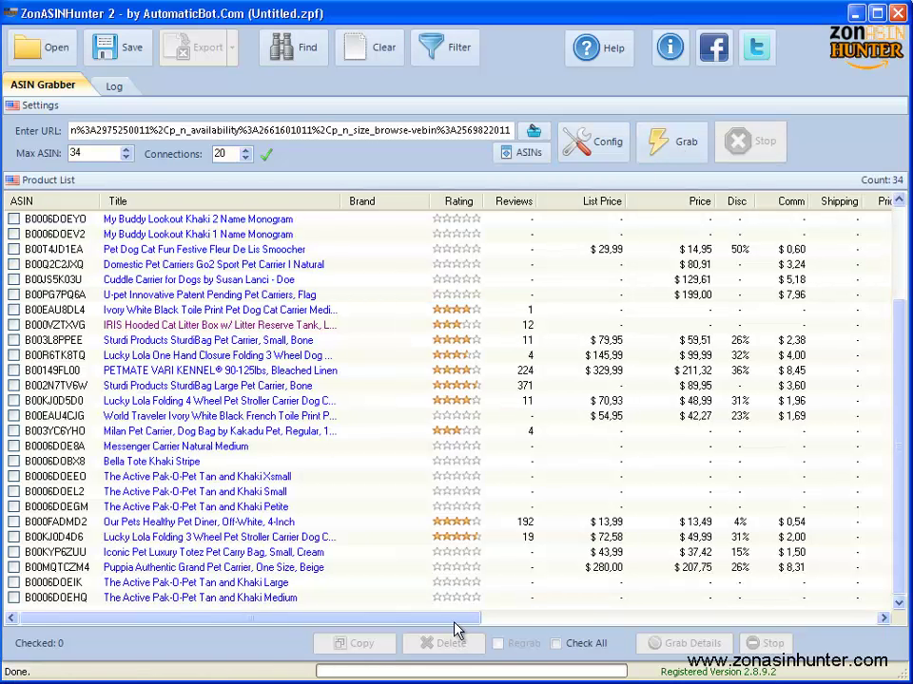
# Step: Check all grabbed products and grab their details, including stock status
pyautogui.moveTo(428, 619); pyautogui.dragTo(685, 627)
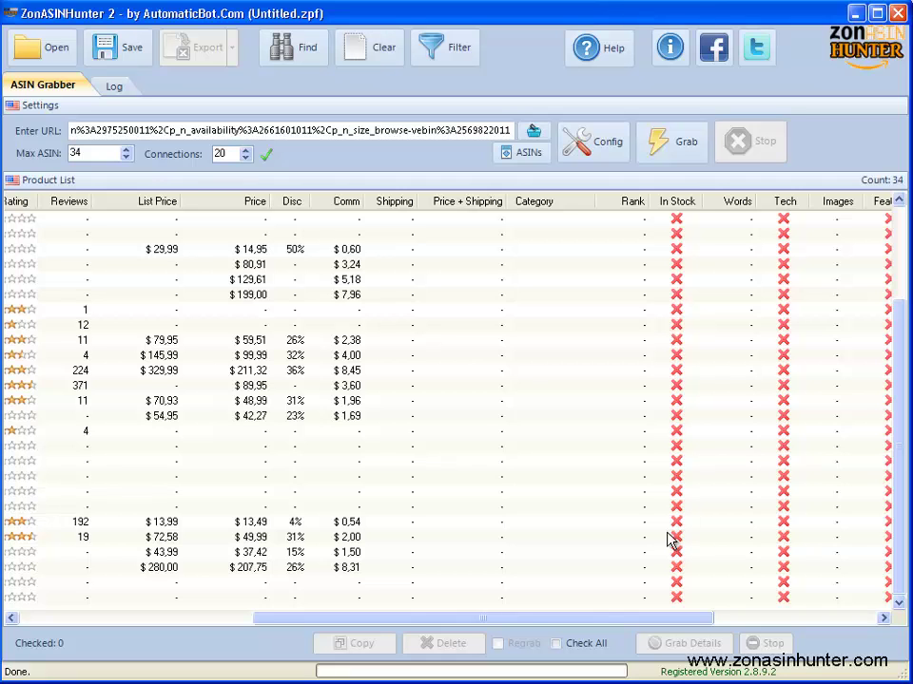
pyautogui.click(573, 643)
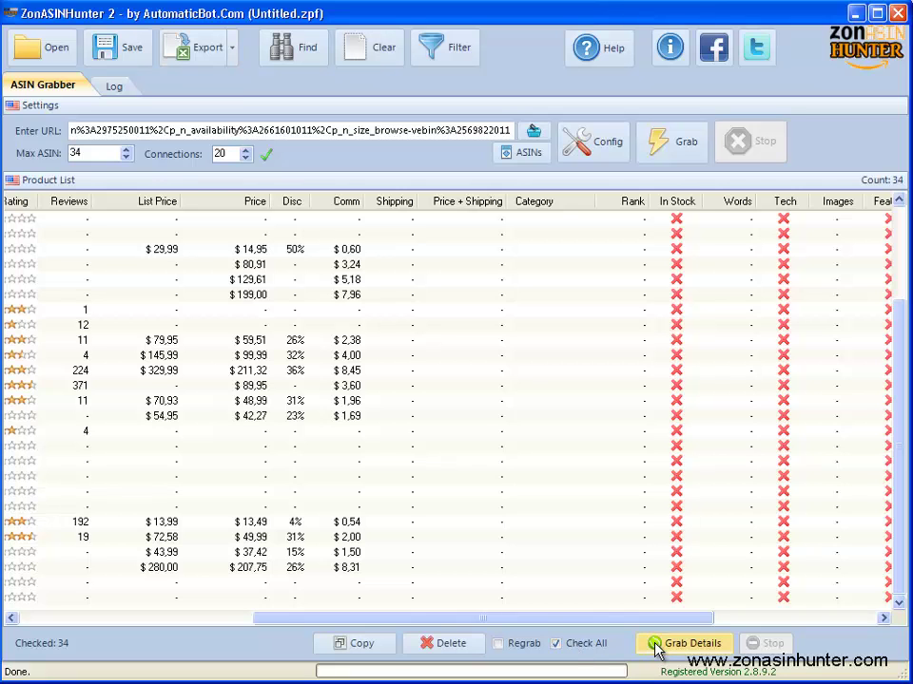
pyautogui.click(663, 650)
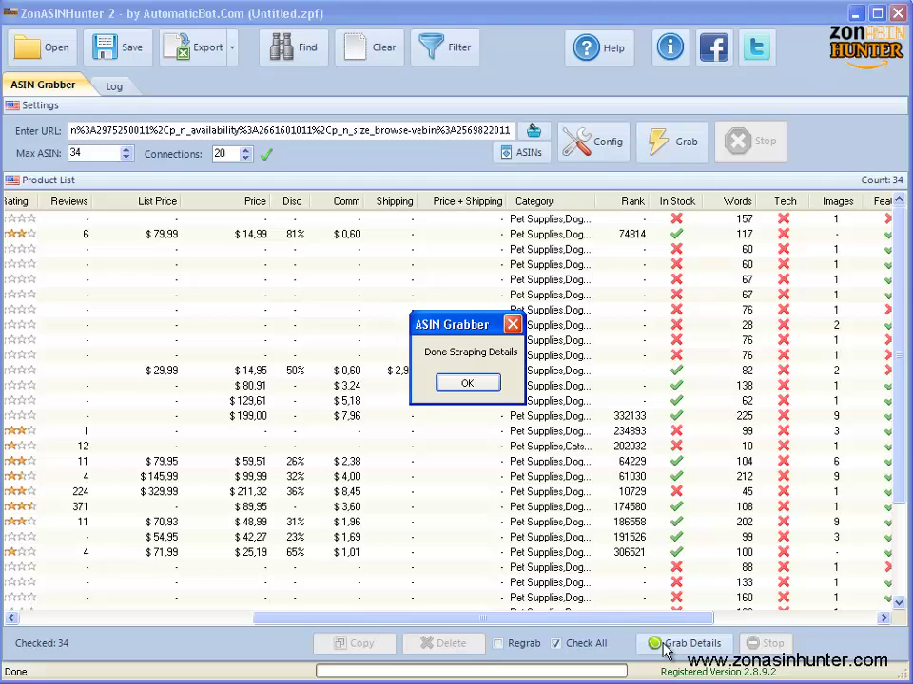
pyautogui.click(465, 387)
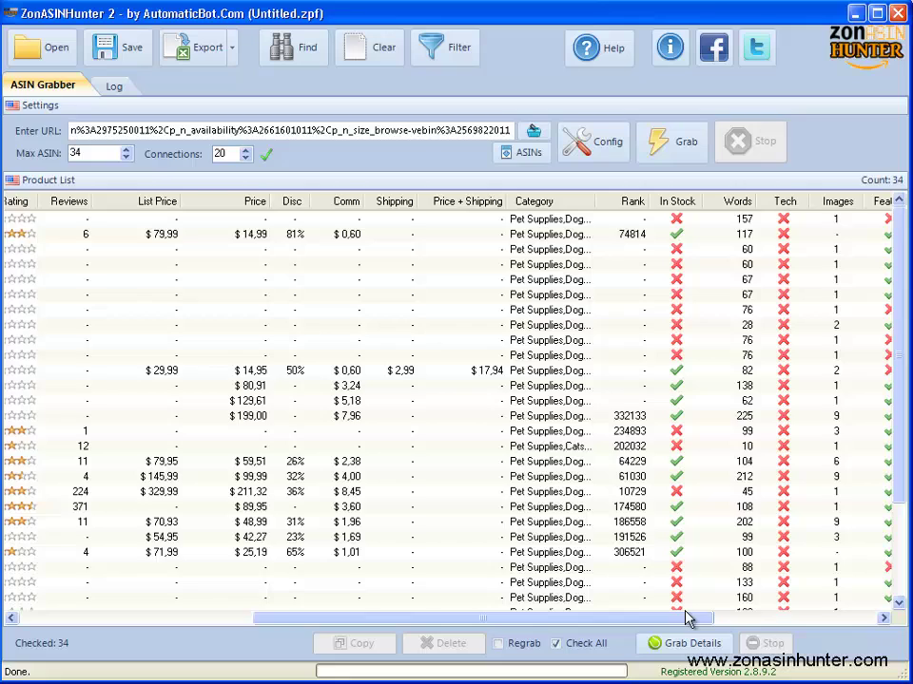
pyautogui.moveTo(689, 619); pyautogui.dragTo(359, 637)
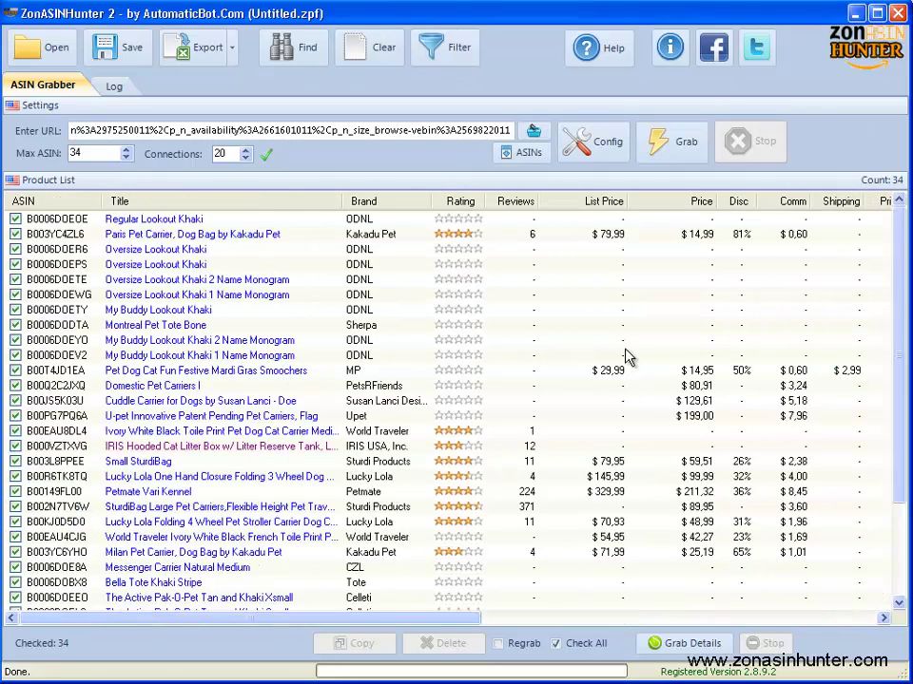
# Step: Filter the product list by In Stock and delete the matching items
pyautogui.click(450, 57)
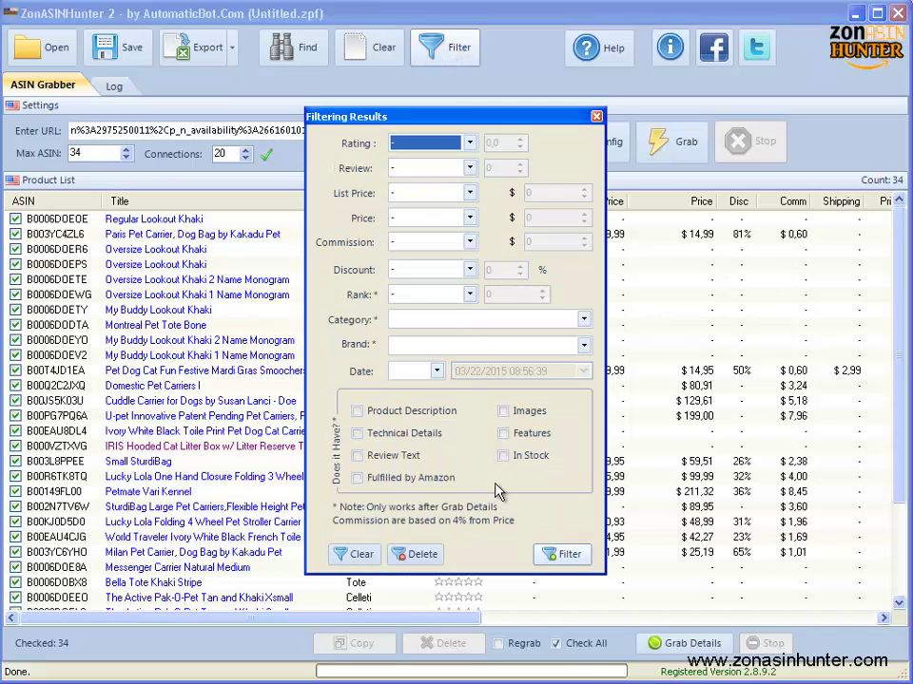
pyautogui.click(503, 456)
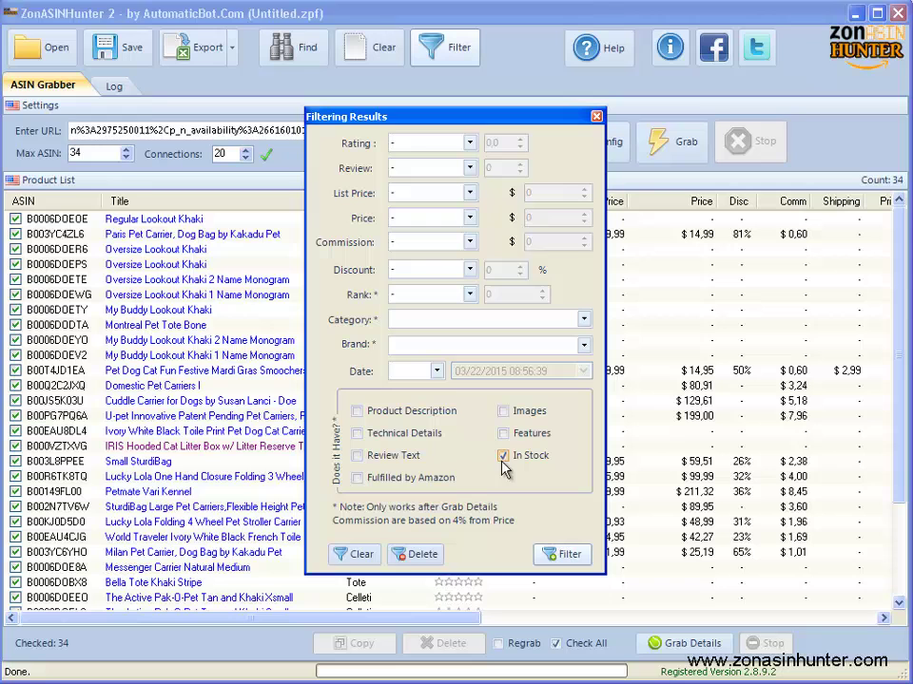
pyautogui.click(409, 558)
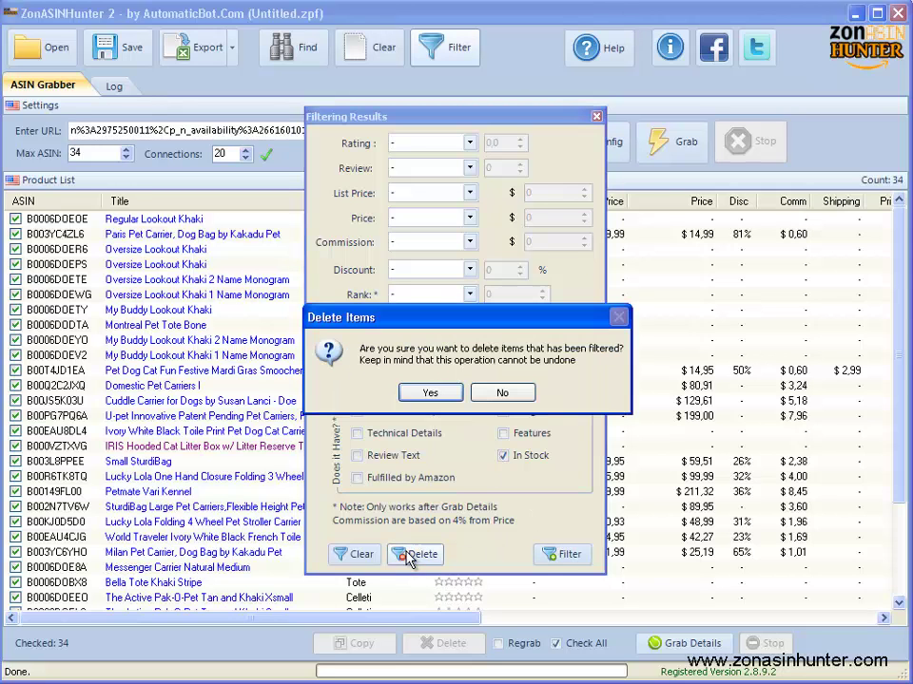
pyautogui.click(431, 392)
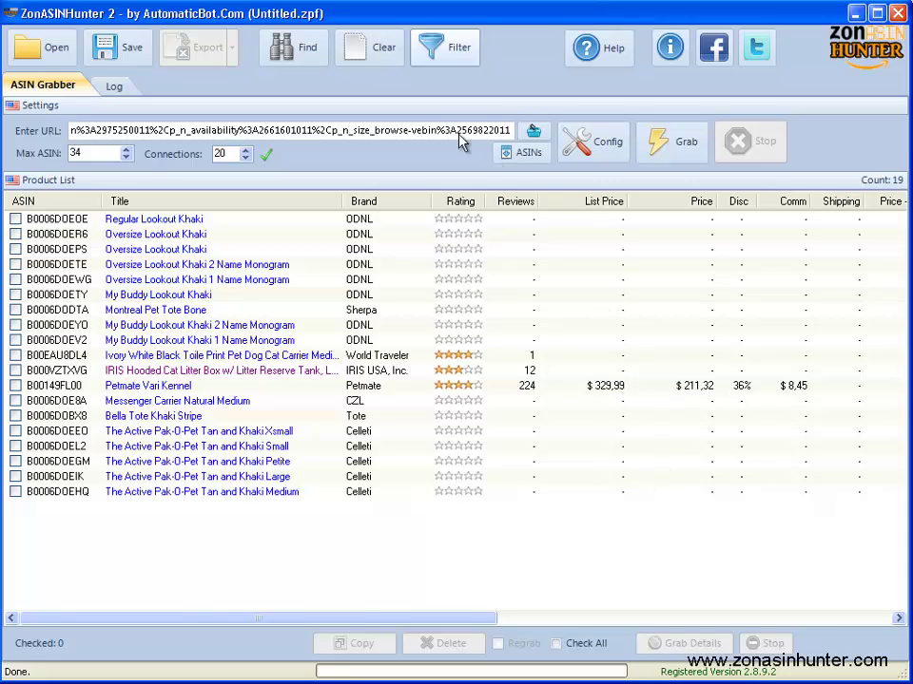
# Step: Filter the product list by price greater than $0 and delete the matching items
pyautogui.click(448, 59)
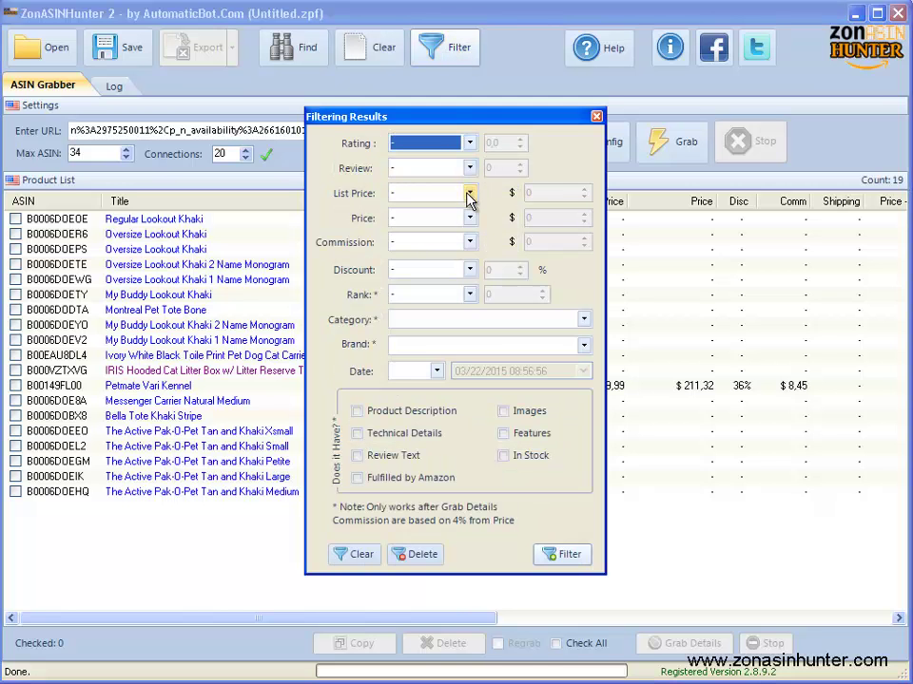
pyautogui.click(469, 219)
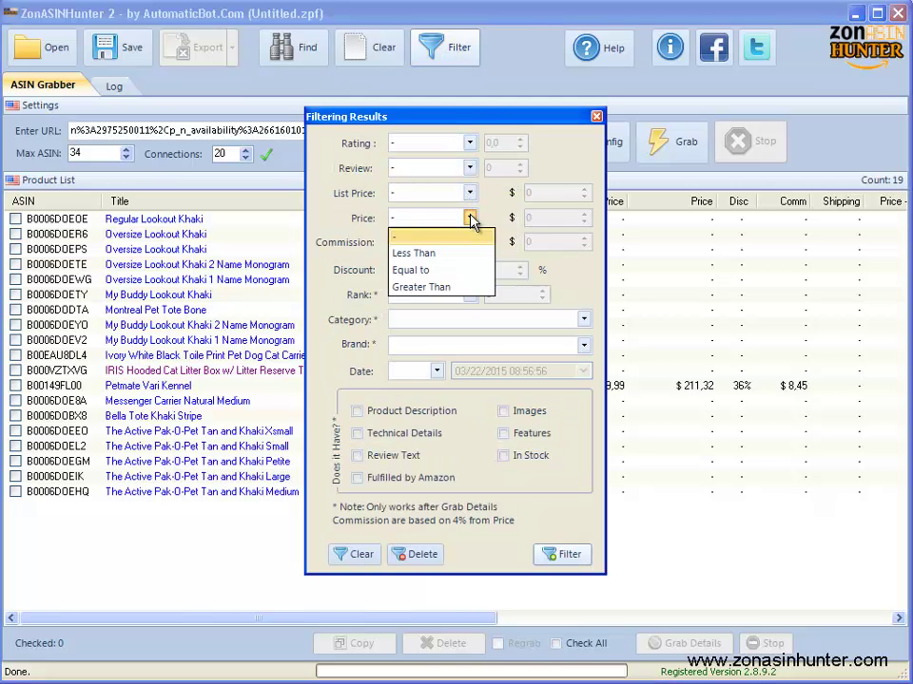
pyautogui.click(438, 287)
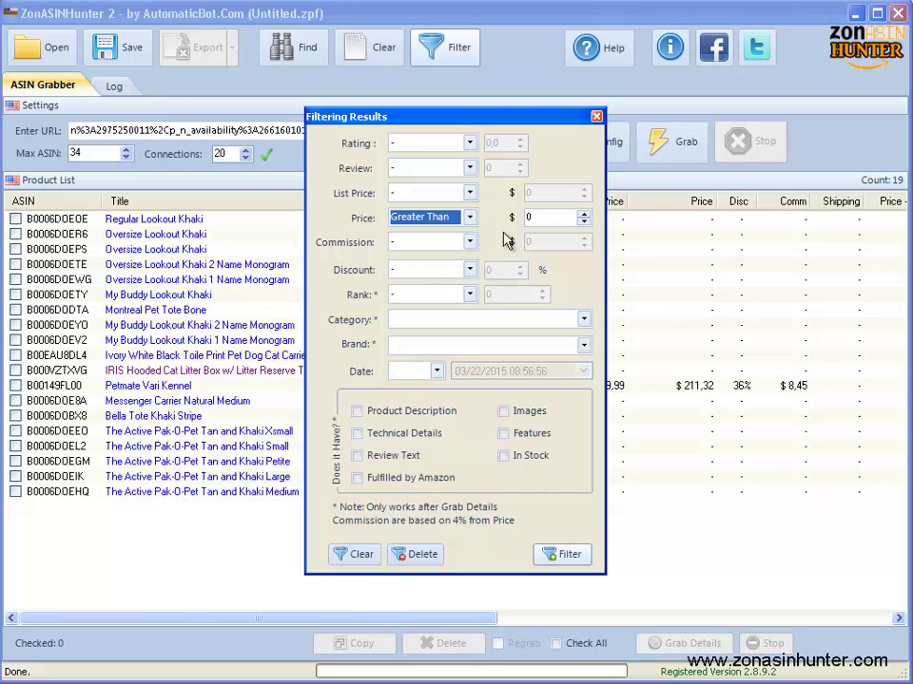
pyautogui.click(423, 557)
pyautogui.click(430, 393)
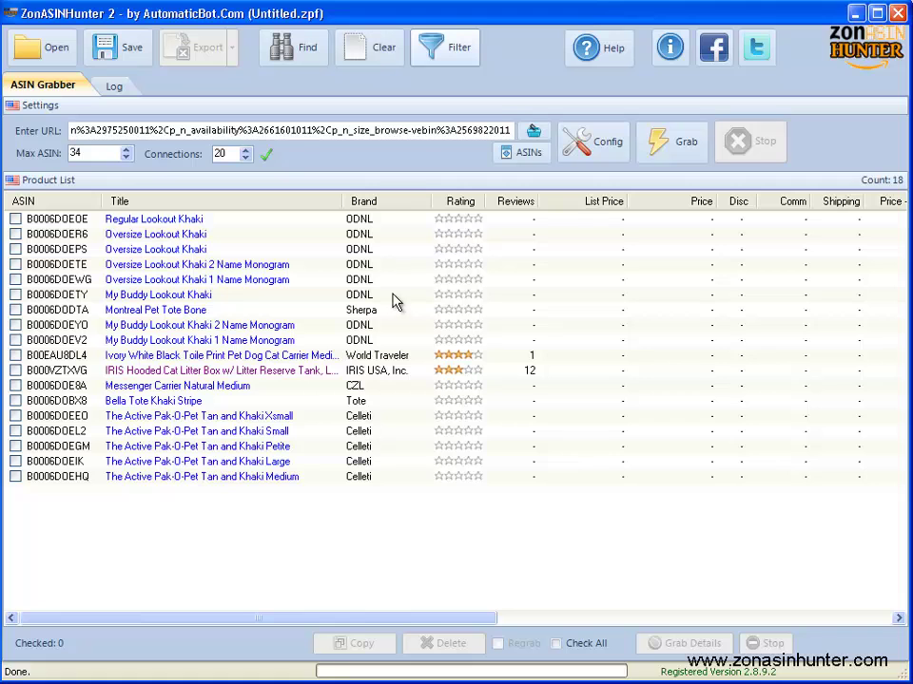
# Step: Open the Ivory White Black Toile Print pet carrier's Amazon page, check its availability and reviews, and return to ZonASINHunter
pyautogui.click(258, 359)
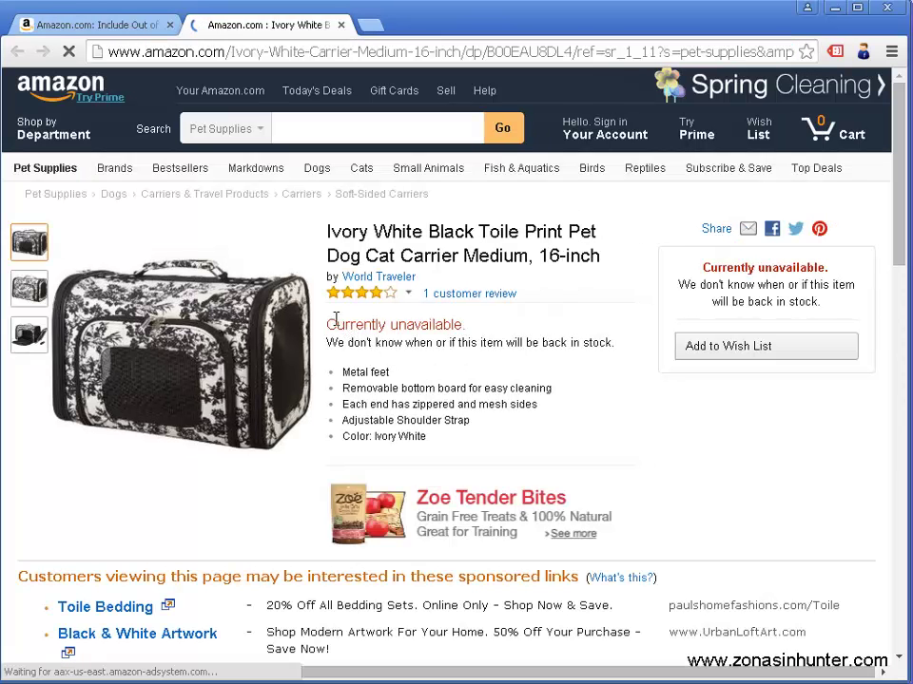
pyautogui.doubleClick(418, 325)
pyautogui.click(888, 200)
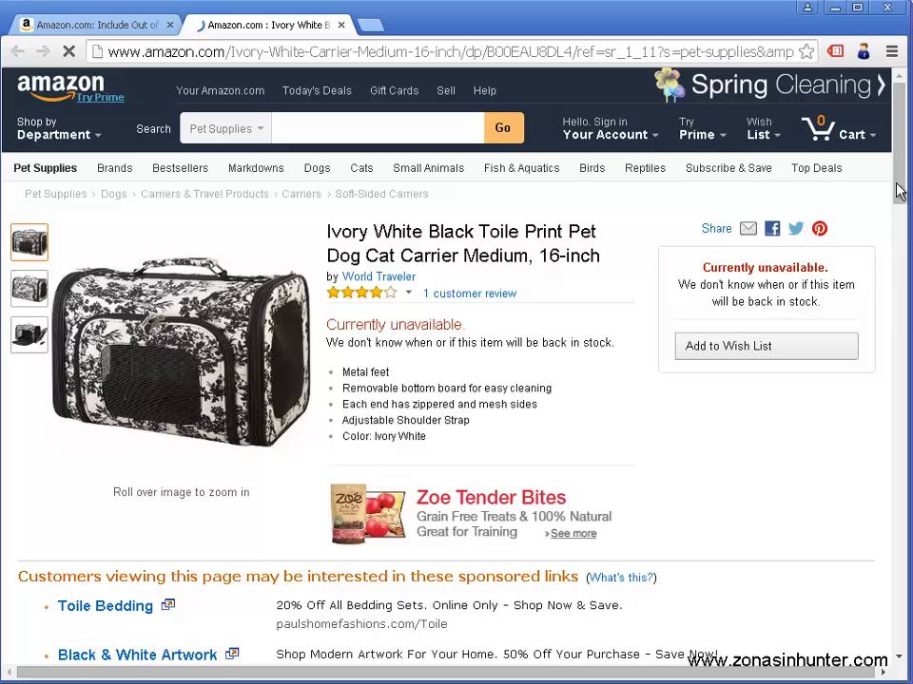
pyautogui.scroll(-15, 900, 330)
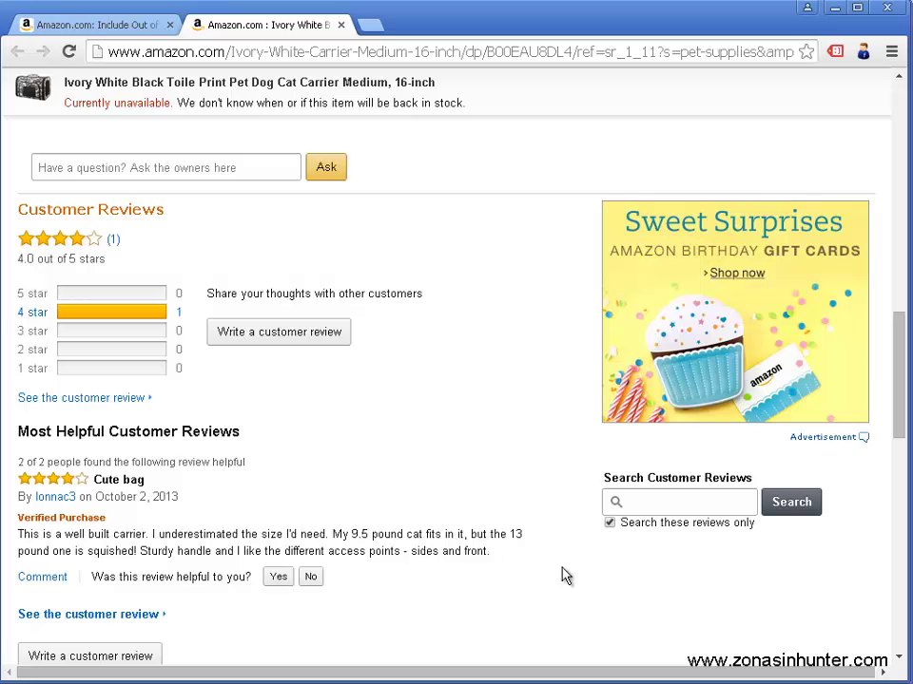
pyautogui.hotkey('alt', 'Tab')
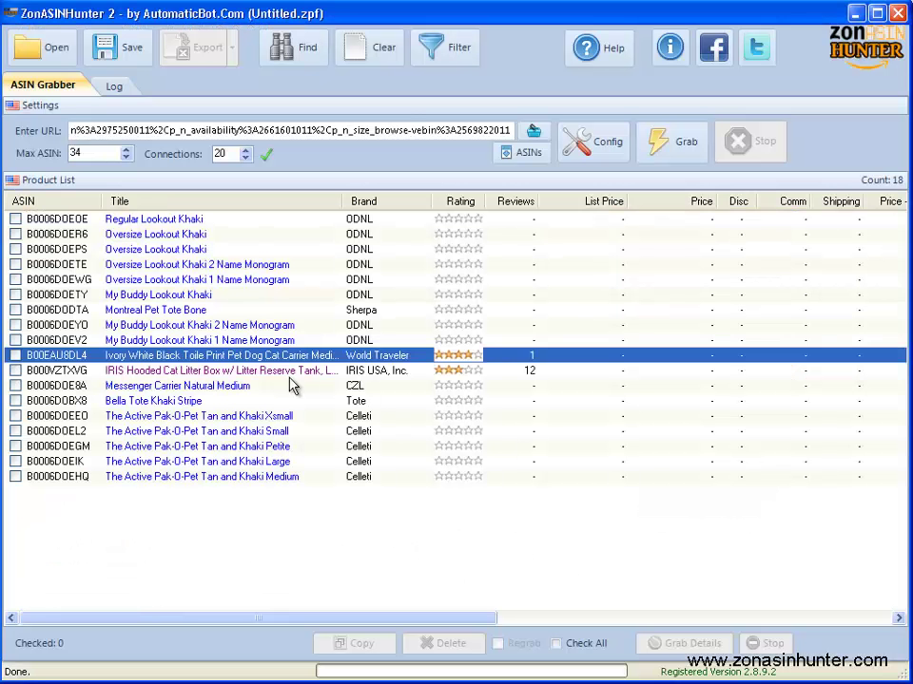
# Step: Open the IRIS Hooded Cat Litter Box's Amazon page, examine its customer reviews, and return to ZonASINHunter
pyautogui.click(283, 371)
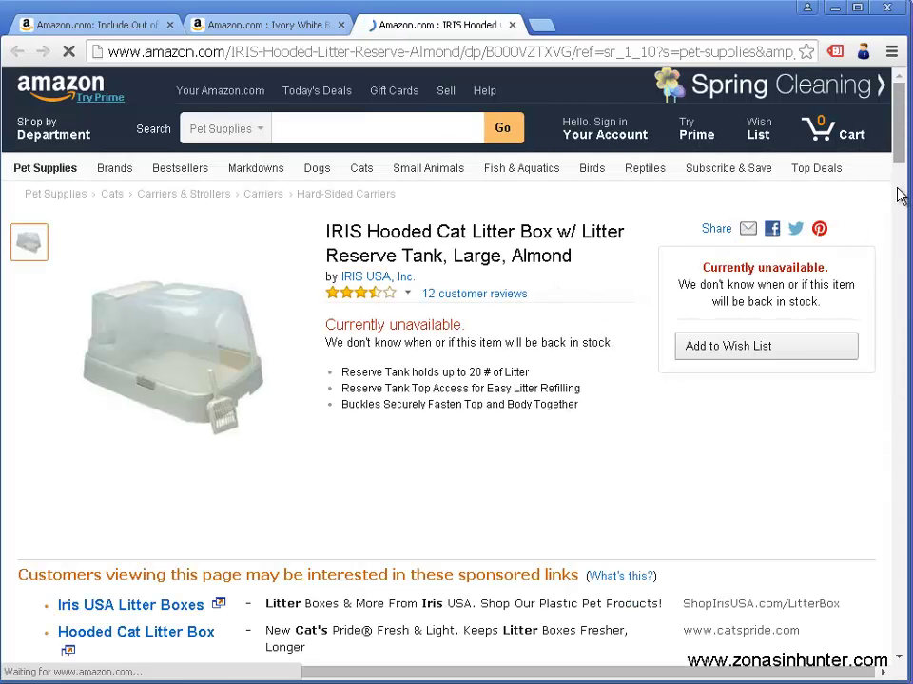
pyautogui.click(898, 314)
pyautogui.scroll(-2, 897, 328)
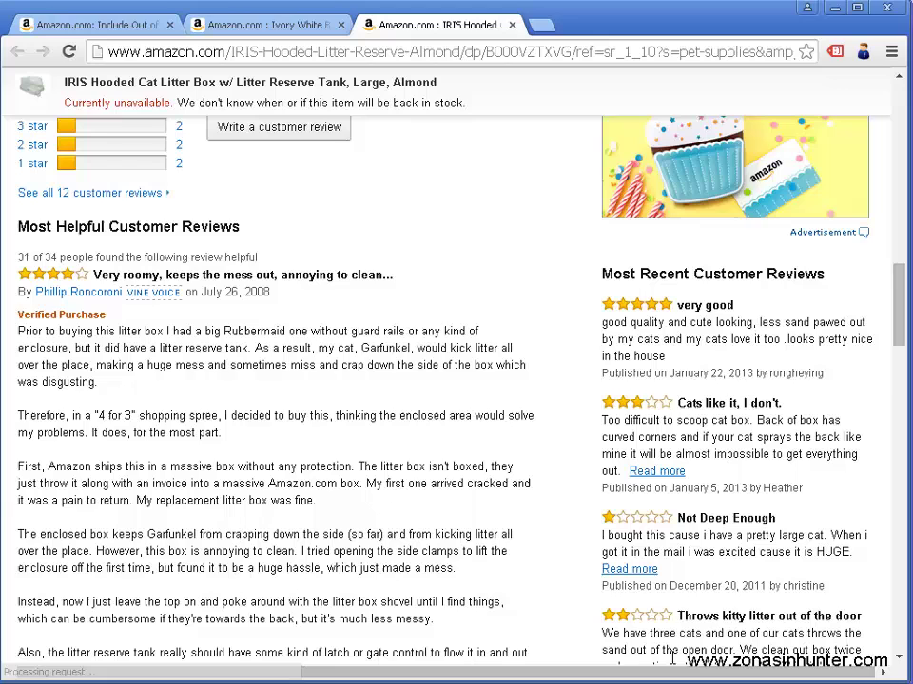
pyautogui.hotkey('alt', 'Tab')
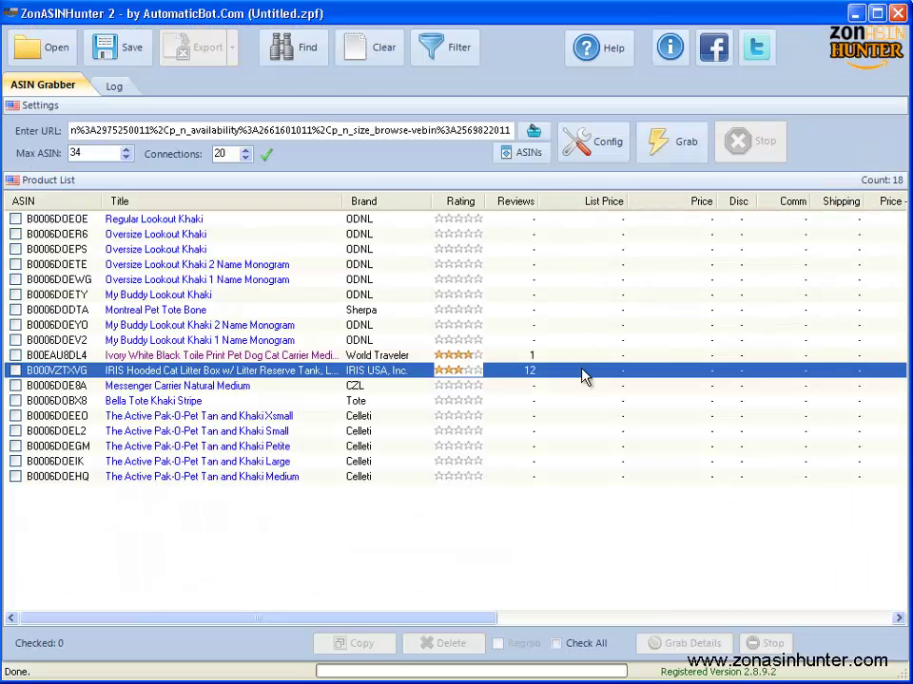